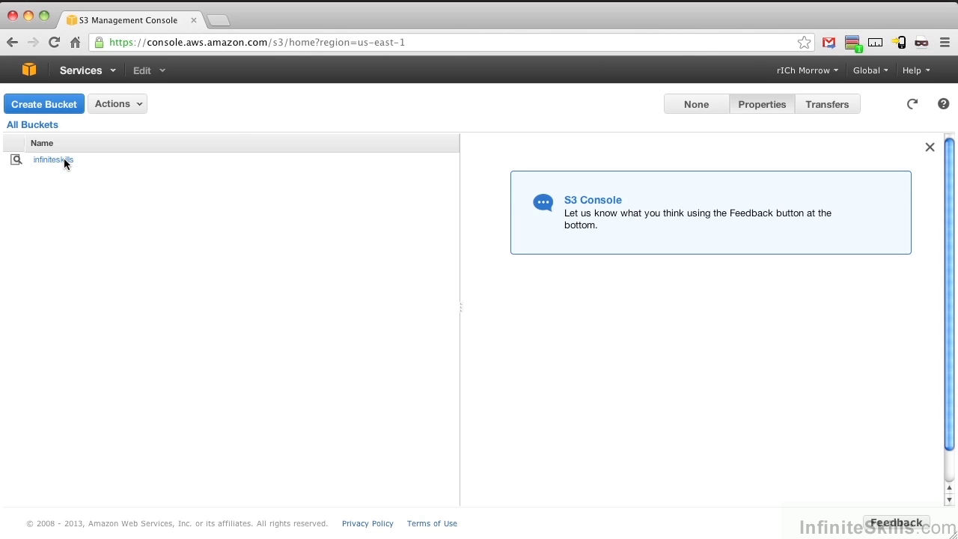
- Create a bucket named rich-infiniteskills in the US Standard region
{"action": "left_click", "coordinate": [66, 106]}
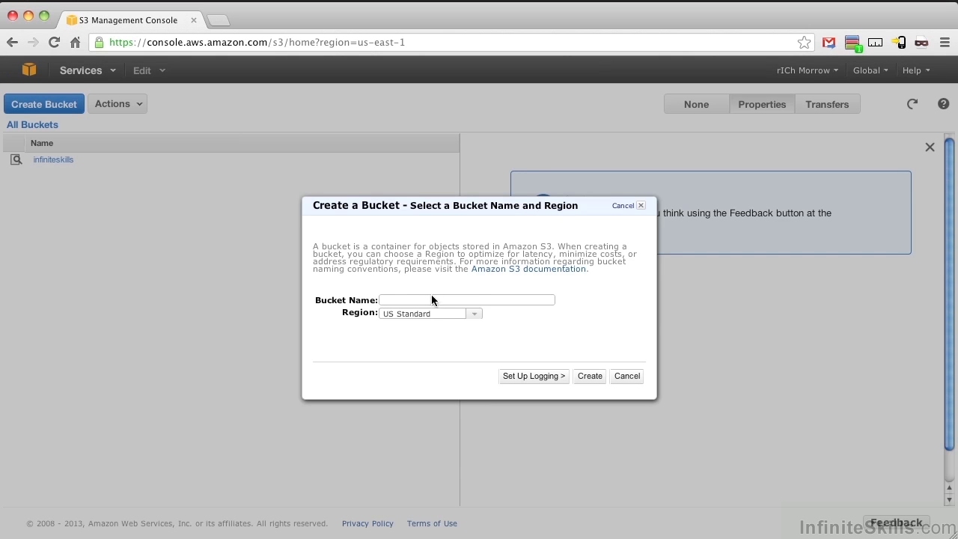
{"action": "left_click", "coordinate": [432, 297]}
{"action": "type", "text": "rich-infiniteskills"}
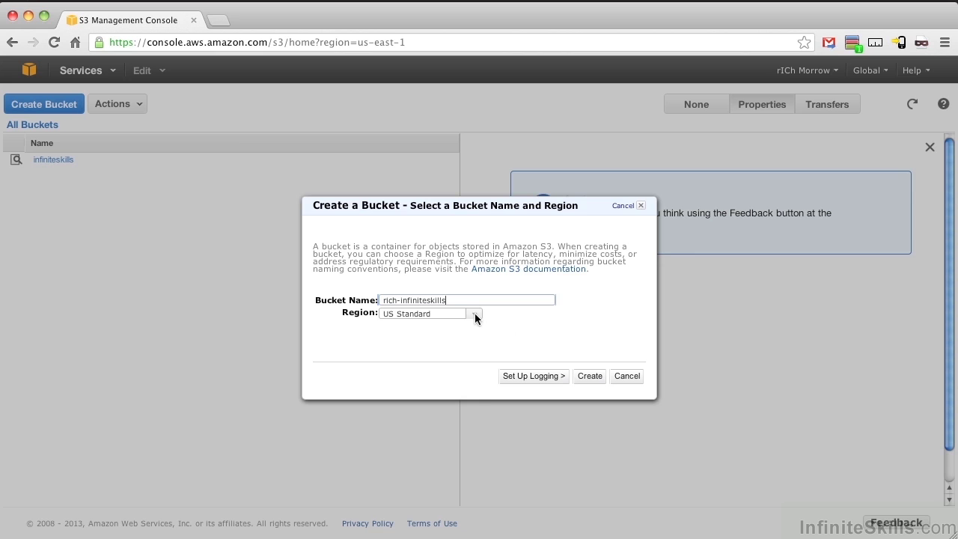
{"action": "left_click", "coordinate": [475, 314]}
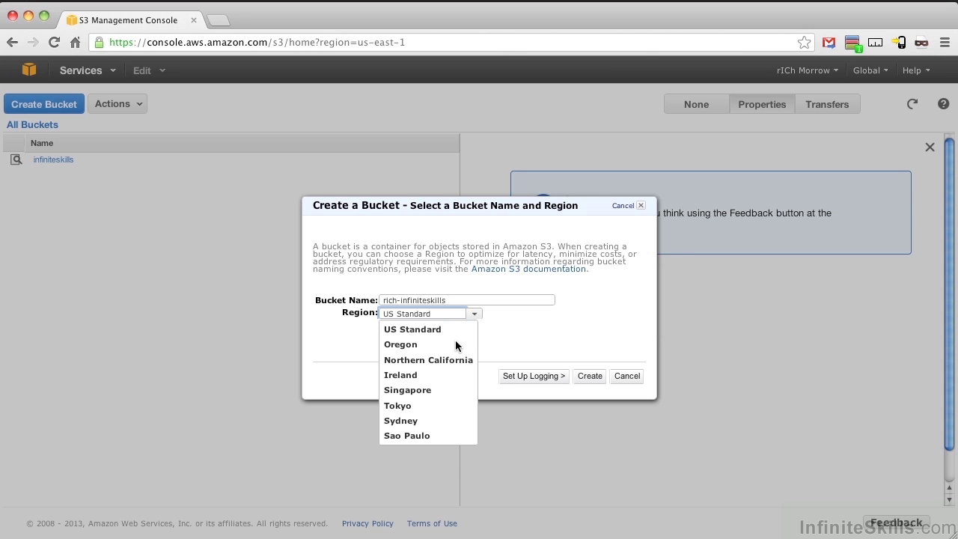
{"action": "left_click", "coordinate": [492, 343]}
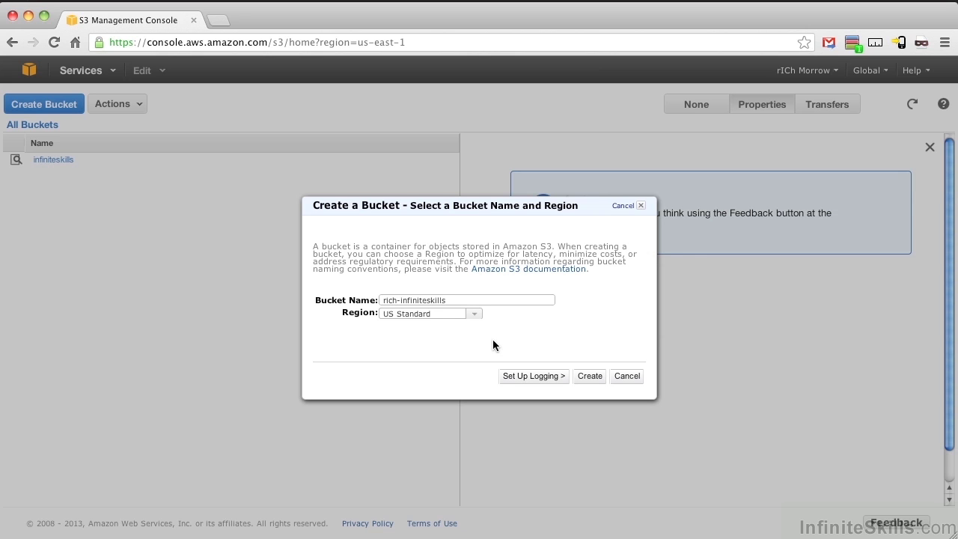
{"action": "left_click", "coordinate": [588, 376]}
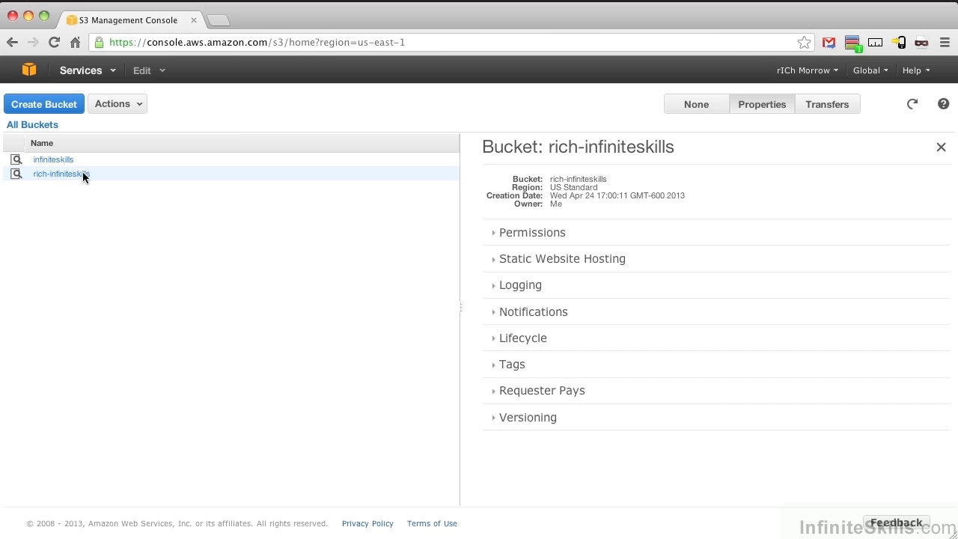
- Open the rich-infiniteskills bucket and add 31918895.PDF and apr-14-student-questions.html from the Desktop to a new upload
{"action": "left_click", "coordinate": [75, 173]}
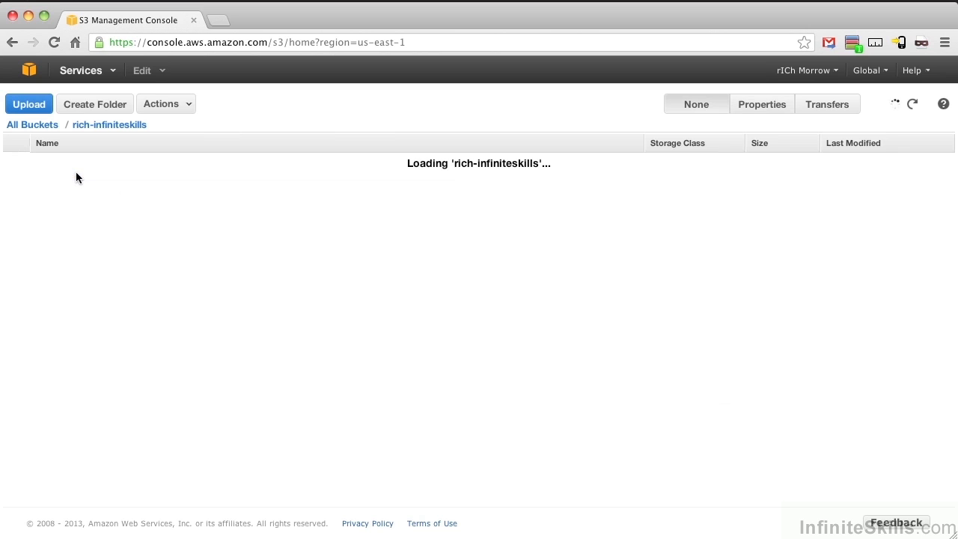
{"action": "left_click", "coordinate": [36, 106]}
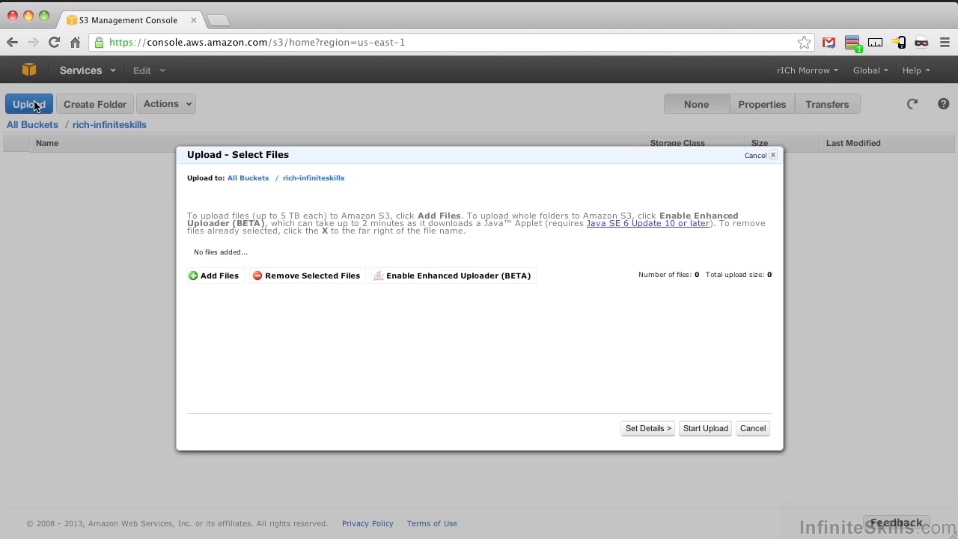
{"action": "left_click", "coordinate": [214, 275]}
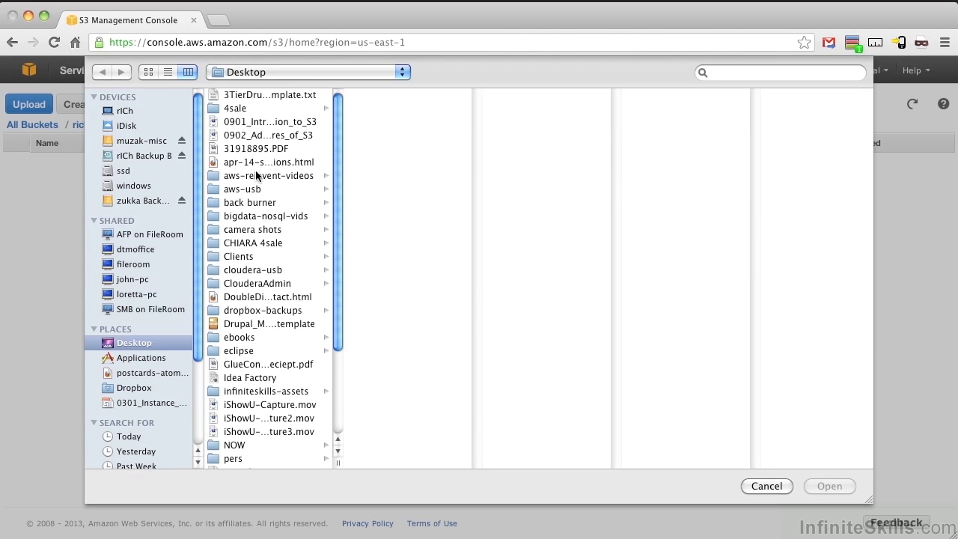
{"action": "left_click", "coordinate": [266, 149]}
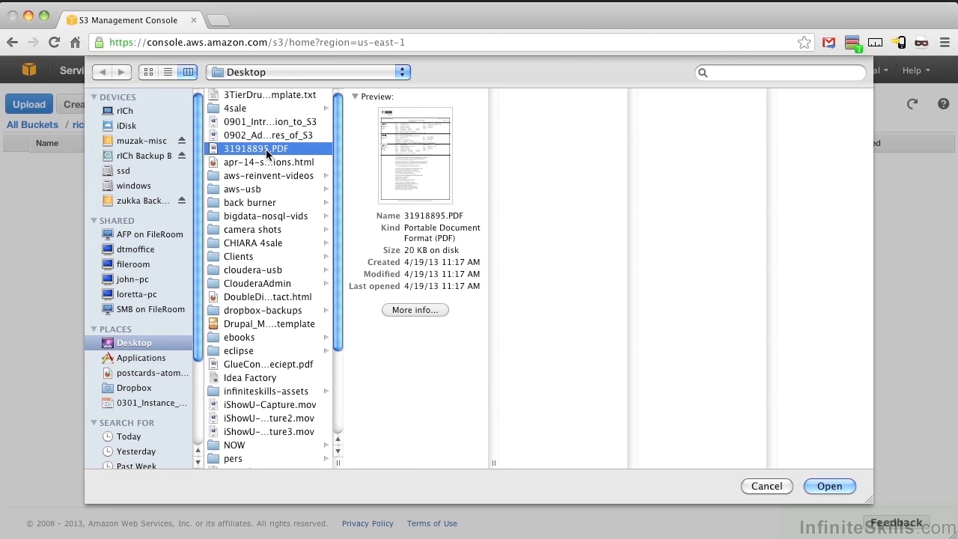
{"action": "left_click", "coordinate": [269, 163], "text": "shift"}
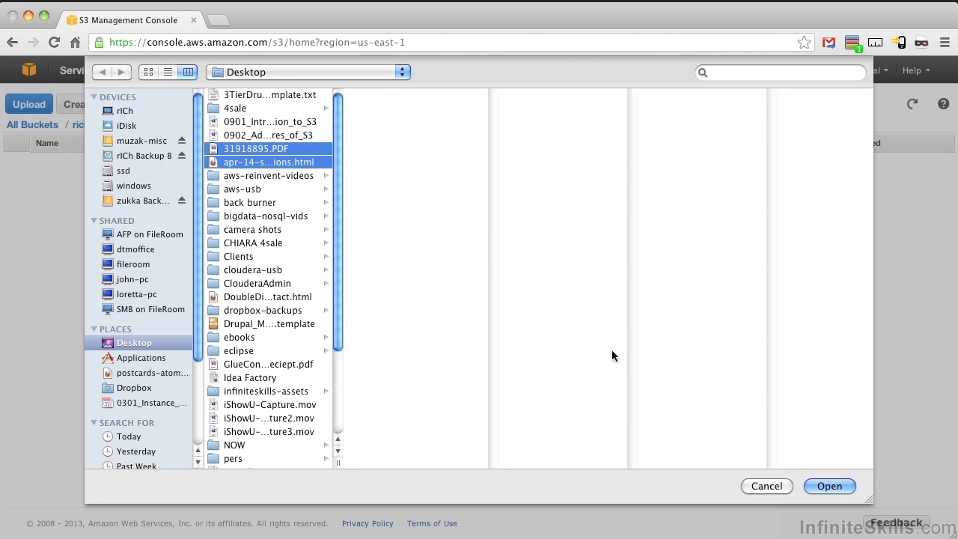
{"action": "left_click", "coordinate": [817, 483]}
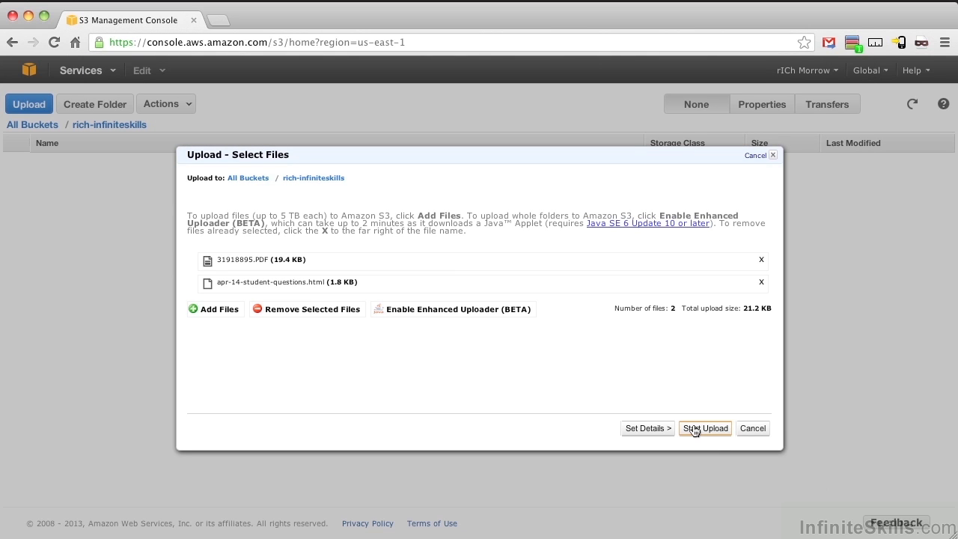
- Go through the upload's details, permissions and metadata, keep the default settings, and start uploading the two files
{"action": "left_click", "coordinate": [648, 428]}
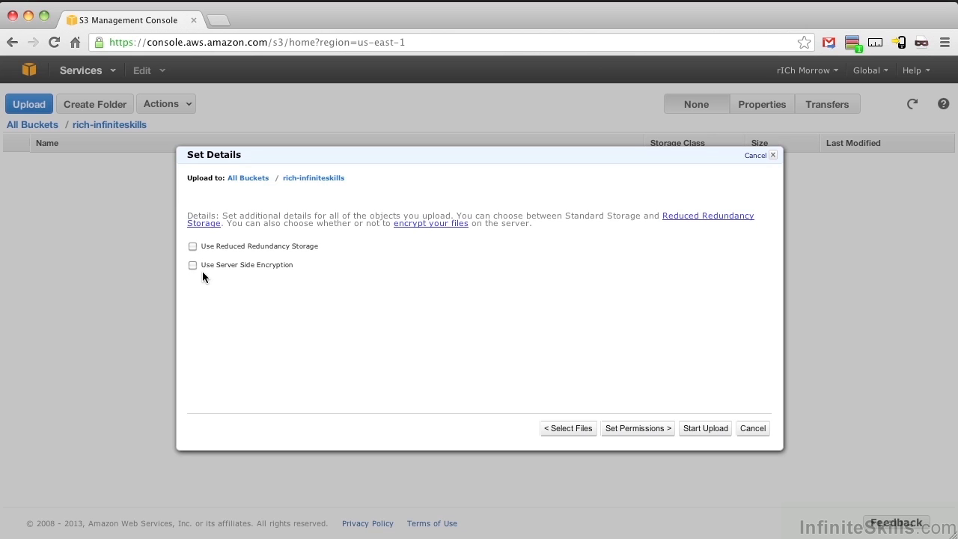
{"action": "left_click", "coordinate": [619, 428]}
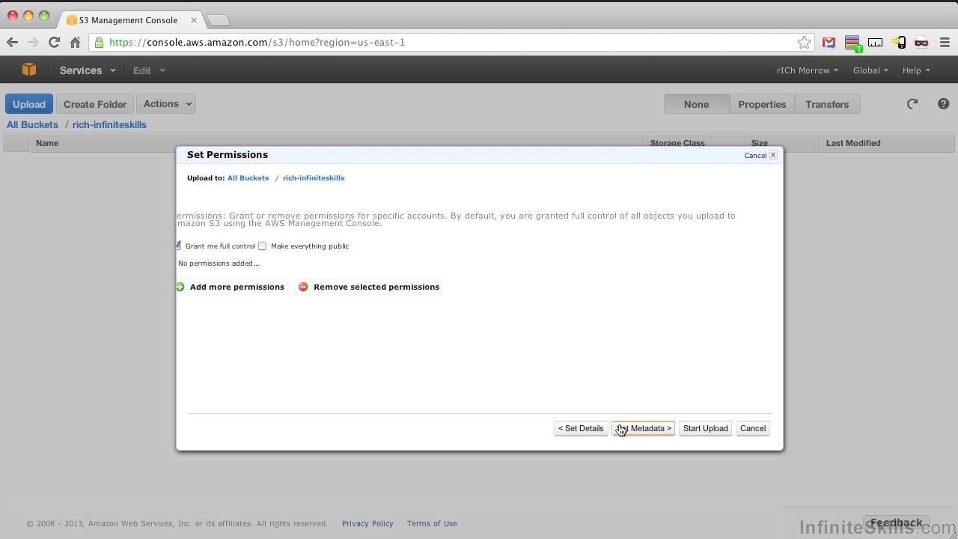
{"action": "left_click", "coordinate": [277, 245]}
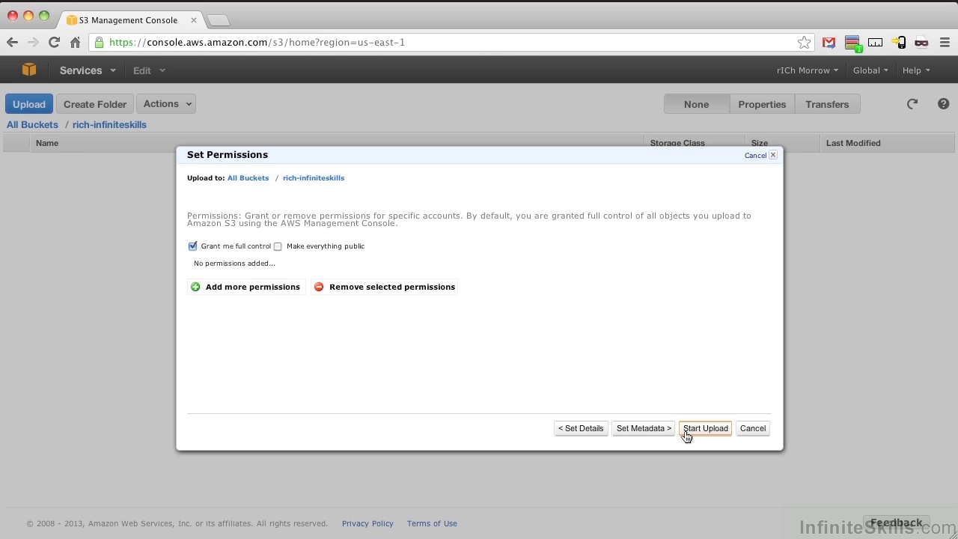
{"action": "left_click", "coordinate": [643, 431]}
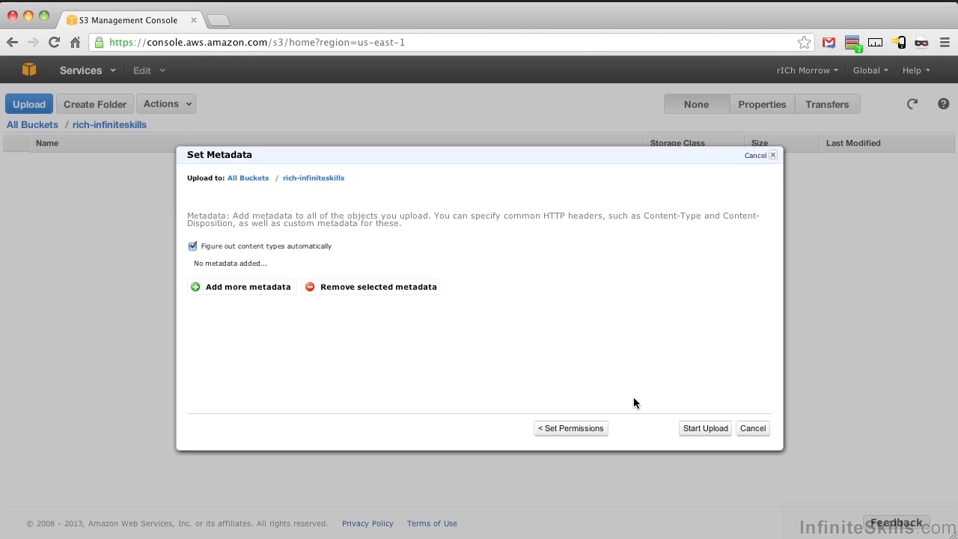
{"action": "left_click", "coordinate": [695, 432]}
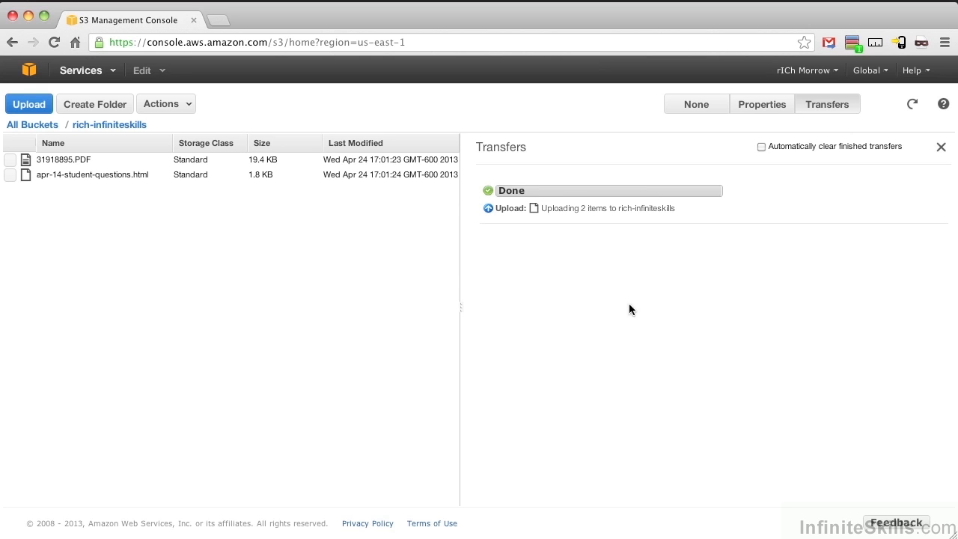
- Copy the link address of 31918895.PDF from its properties and load it in a new browser tab
{"action": "left_click", "coordinate": [131, 161]}
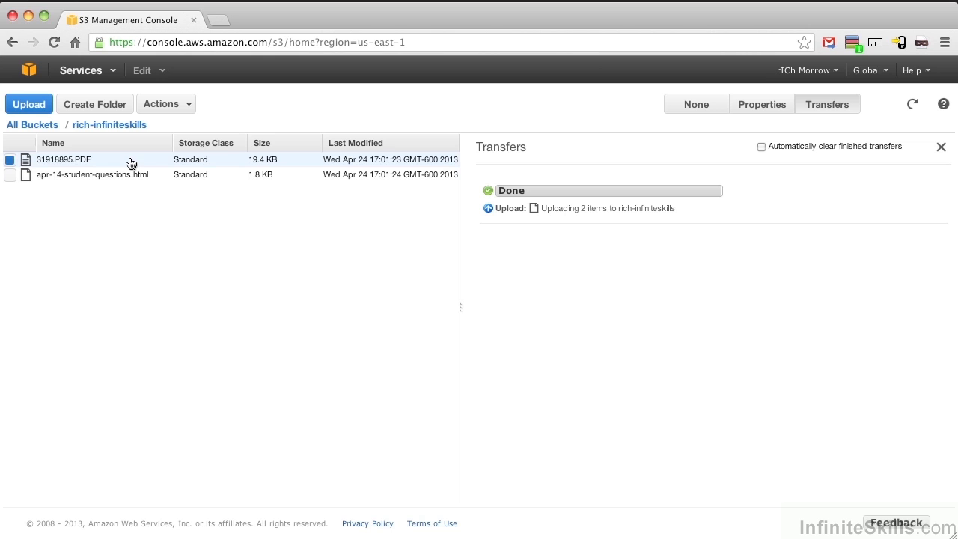
{"action": "left_click", "coordinate": [779, 106]}
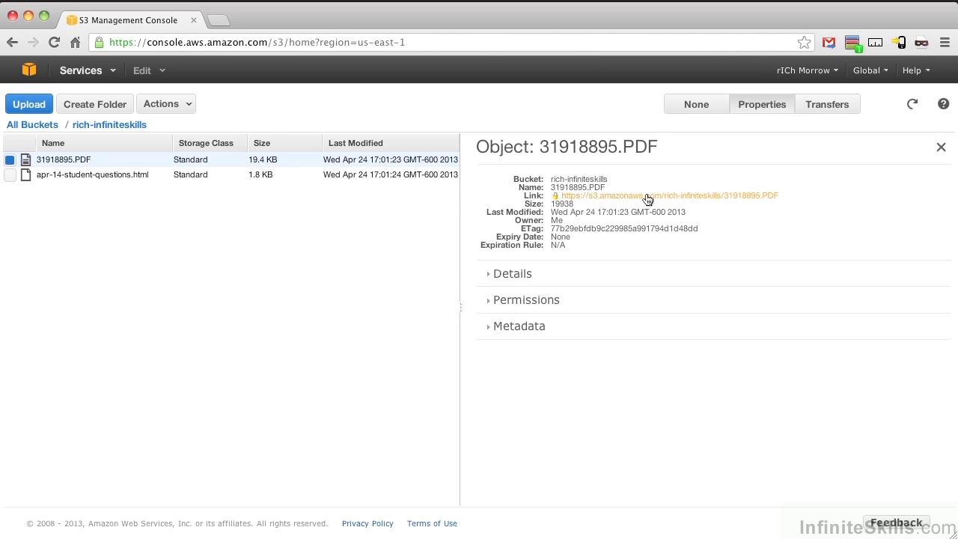
{"action": "right_click", "coordinate": [594, 201]}
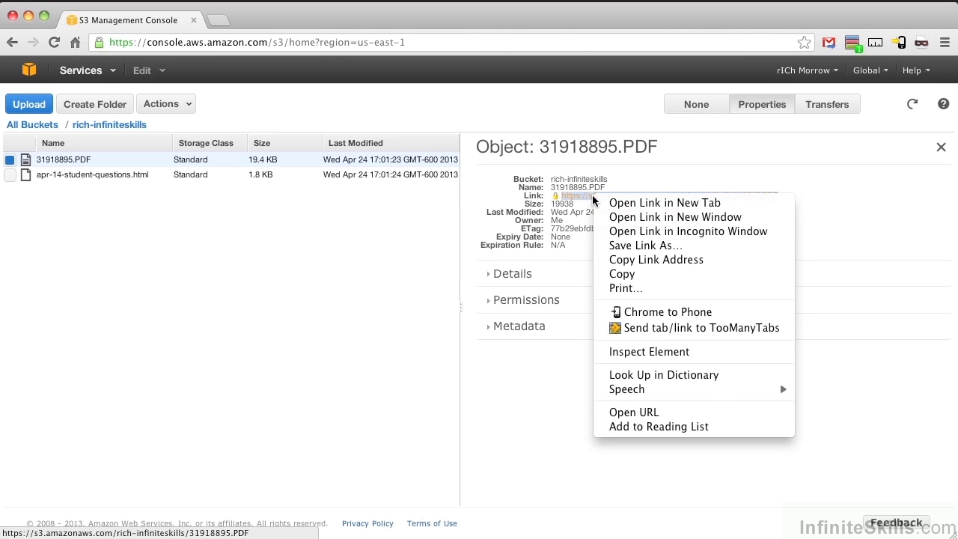
{"action": "left_click", "coordinate": [654, 262]}
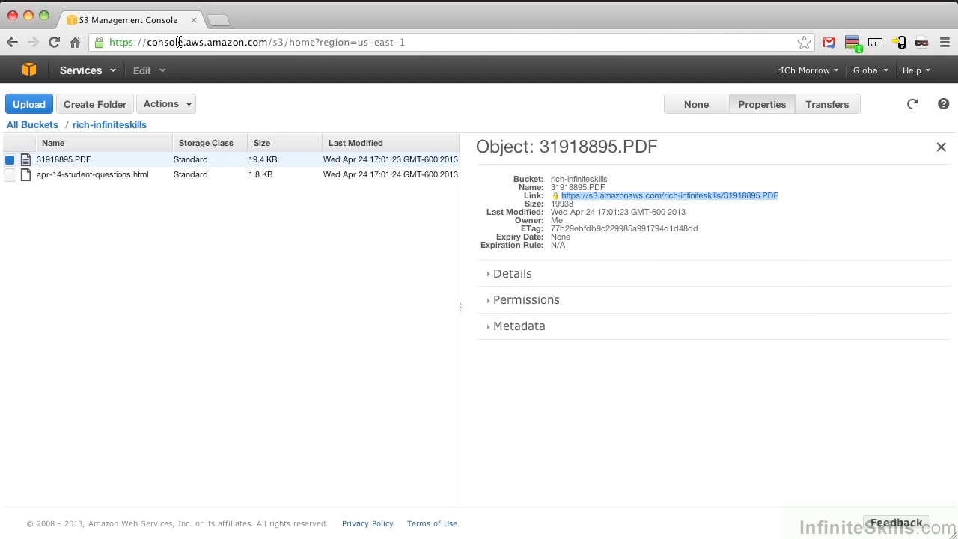
{"action": "left_click", "coordinate": [219, 21]}
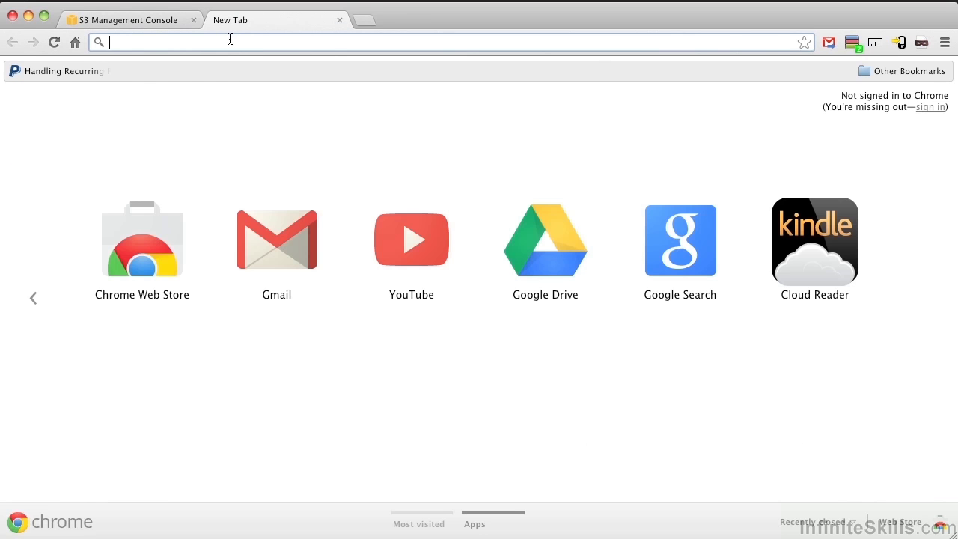
{"action": "key", "text": "super+v"}
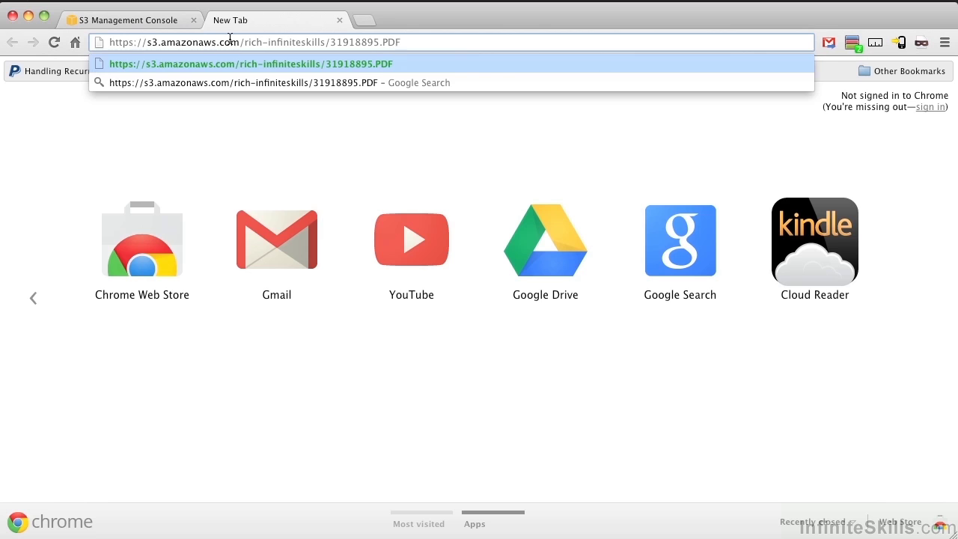
{"action": "key", "text": "Return"}
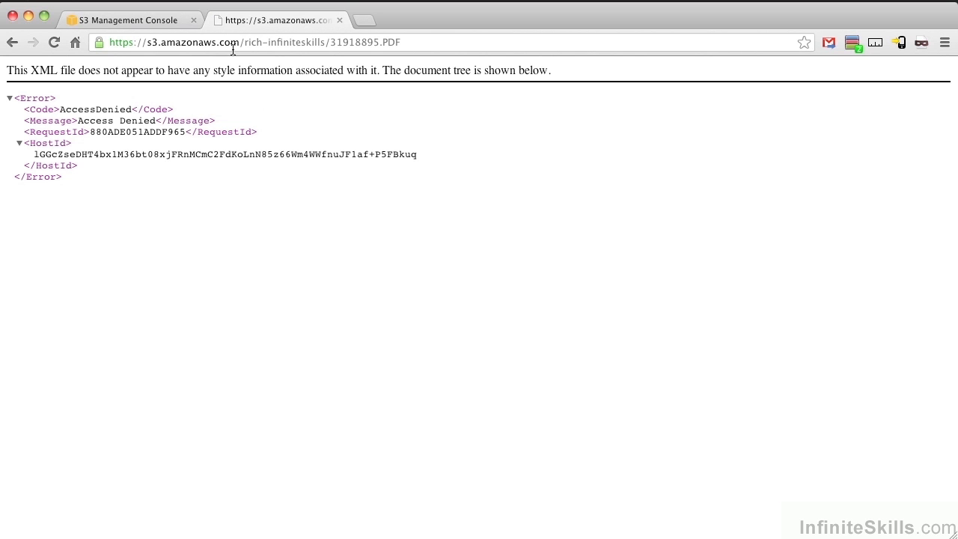
- Grant Everyone the Open/Download permission on 31918895.PDF, save it, and reload the file's link in its browser tab
{"action": "left_click", "coordinate": [178, 21]}
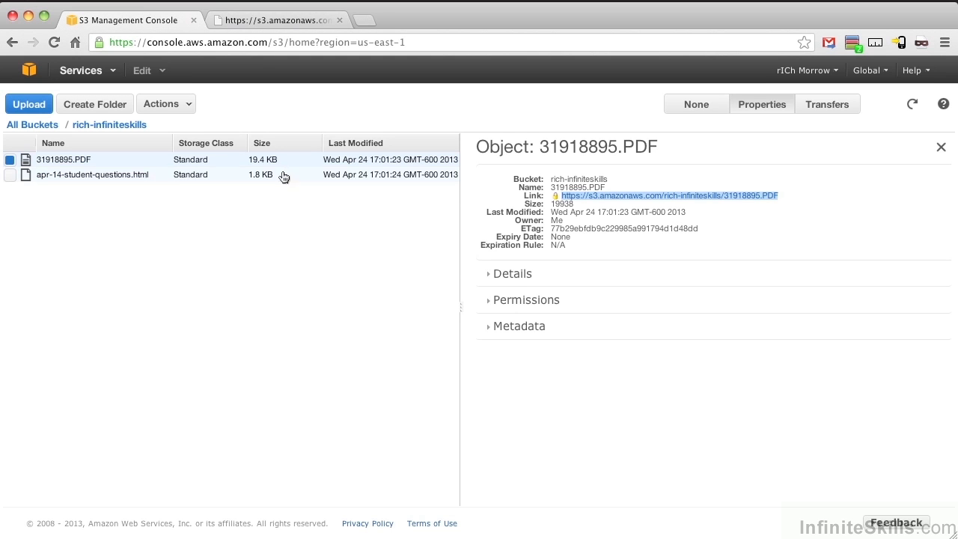
{"action": "left_click", "coordinate": [526, 299]}
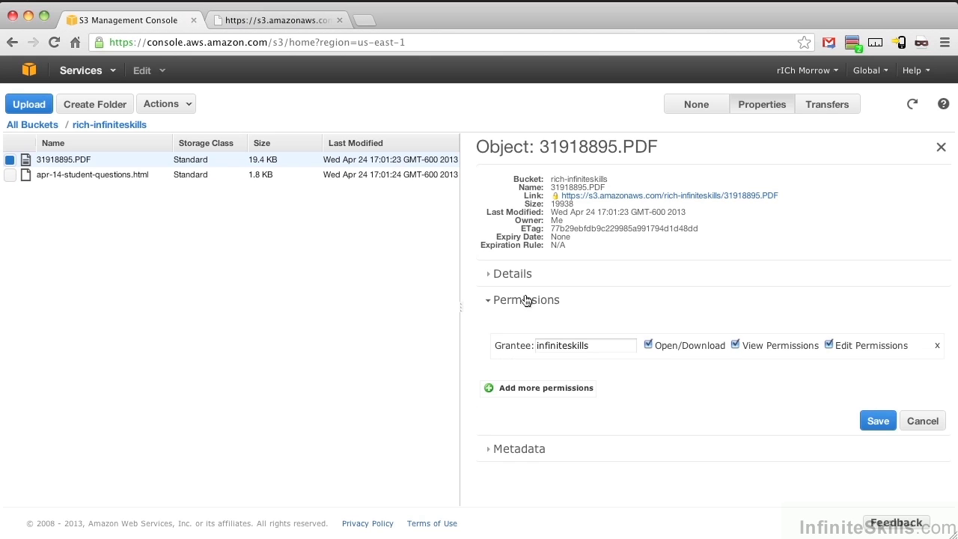
{"action": "left_click", "coordinate": [583, 390]}
{"action": "left_click", "coordinate": [648, 374]}
{"action": "left_click", "coordinate": [601, 394]}
{"action": "left_click", "coordinate": [597, 394]}
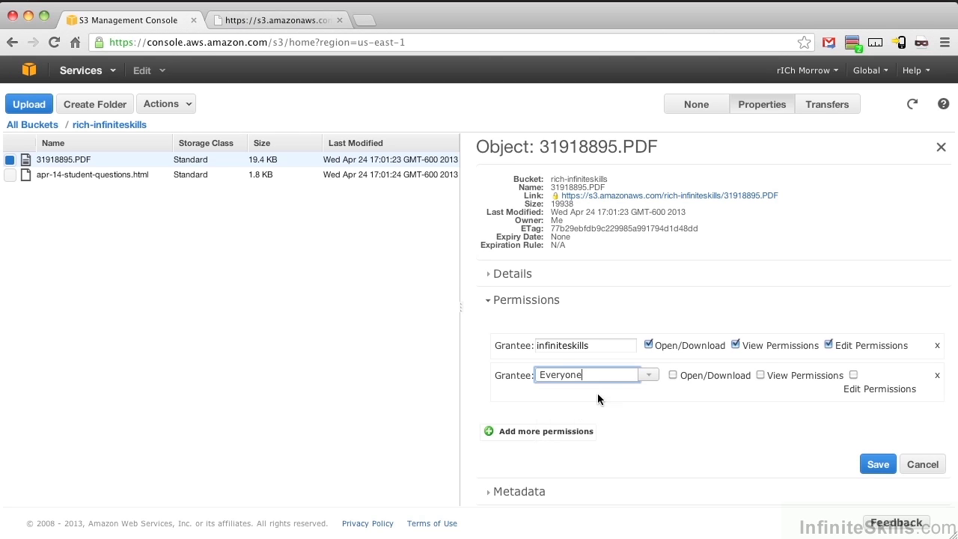
{"action": "left_click", "coordinate": [673, 375]}
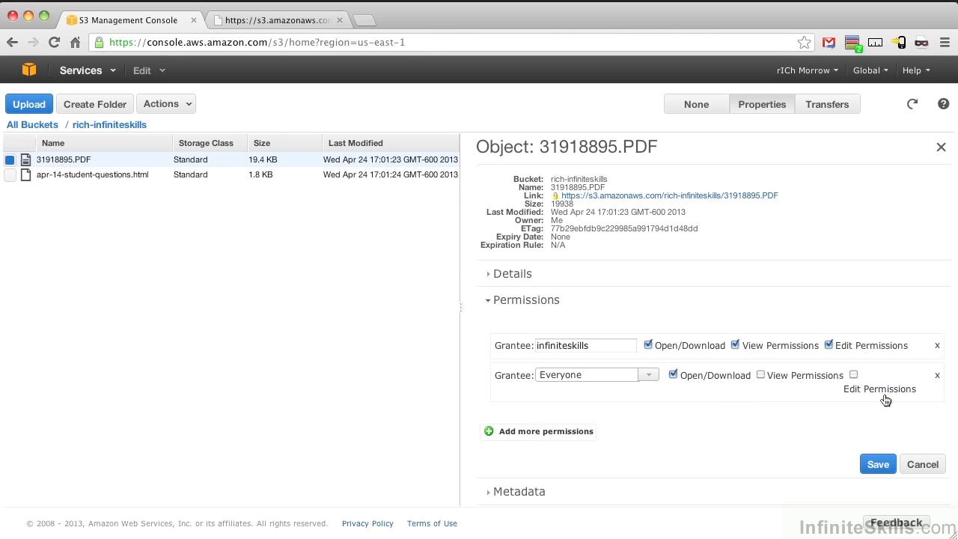
{"action": "left_click", "coordinate": [877, 464]}
{"action": "left_click", "coordinate": [254, 22]}
{"action": "left_click", "coordinate": [54, 42]}
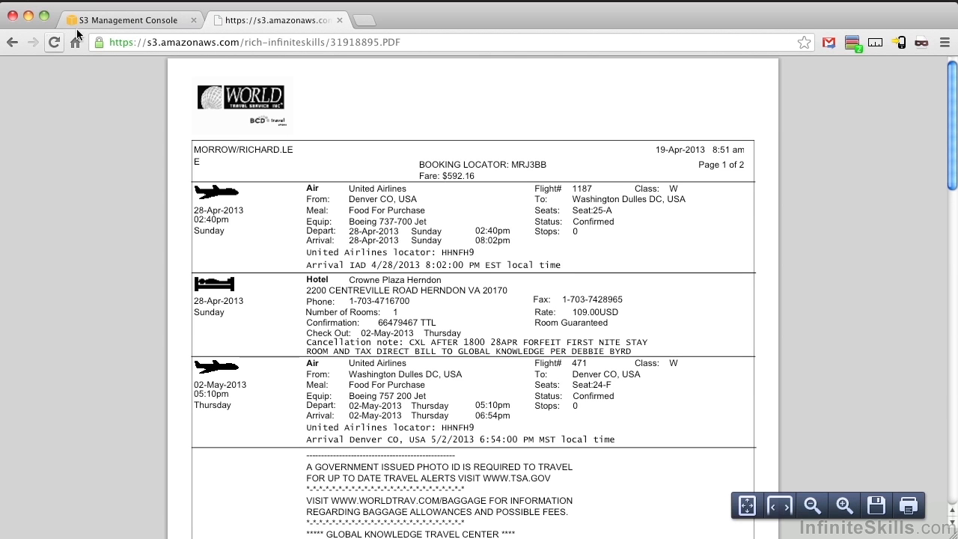
- Set apr-14-student-questions.html to Reduced Redundancy storage with AES-256 server-side encryption and save the details
{"action": "left_click", "coordinate": [113, 20]}
{"action": "left_click", "coordinate": [127, 182]}
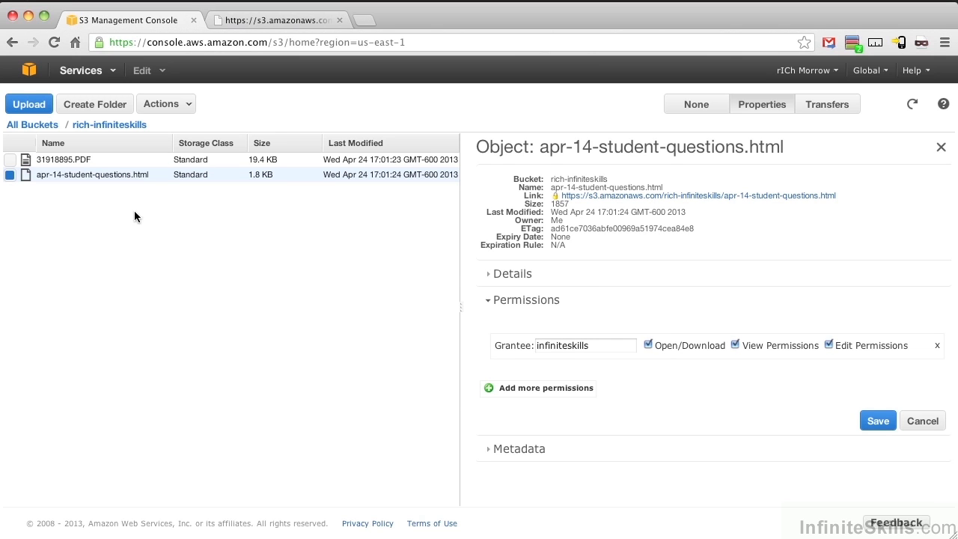
{"action": "left_click", "coordinate": [487, 300]}
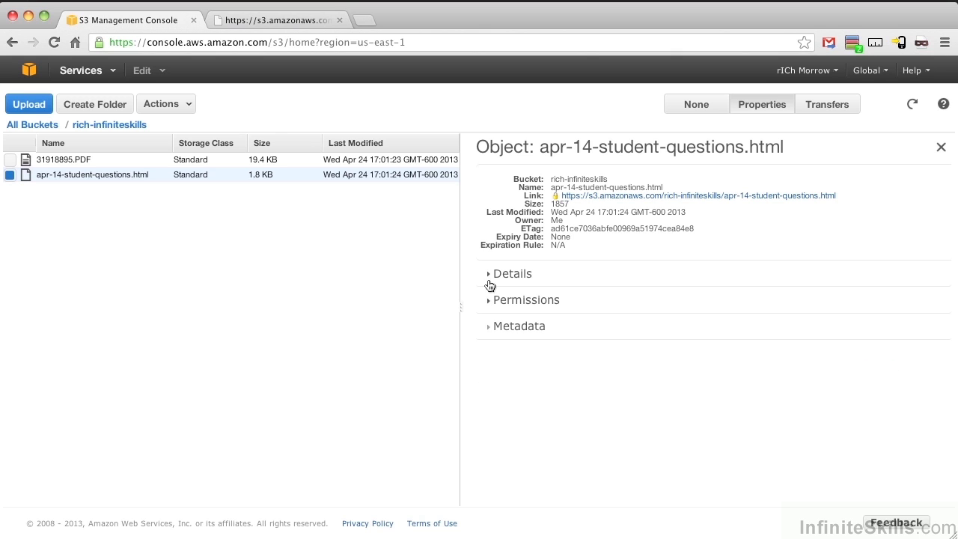
{"action": "left_click", "coordinate": [488, 278]}
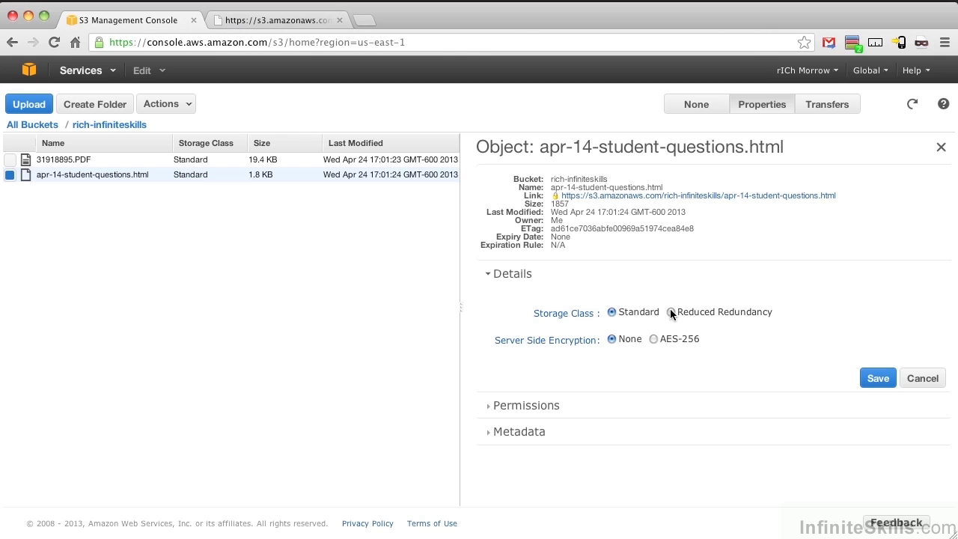
{"action": "left_click", "coordinate": [671, 312]}
{"action": "left_click", "coordinate": [654, 340]}
{"action": "left_click", "coordinate": [873, 380]}
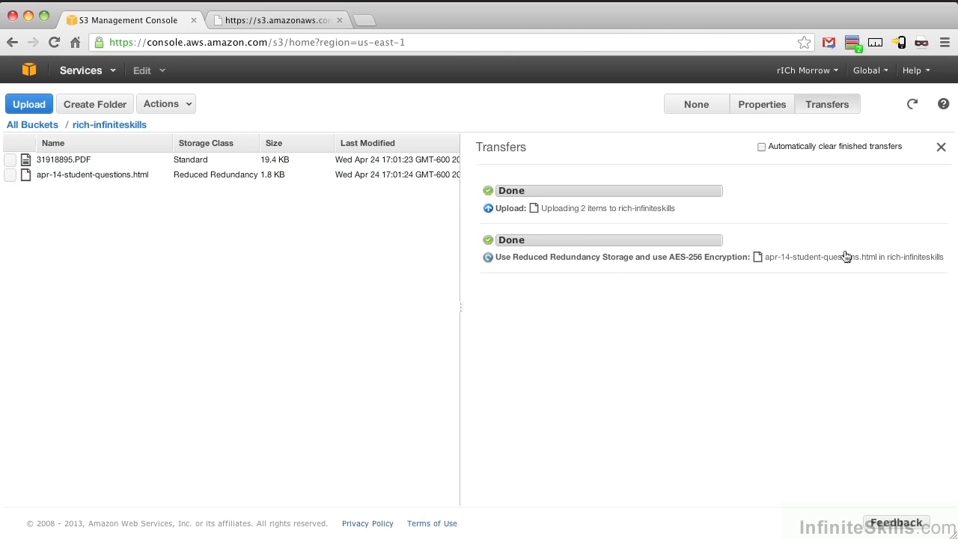
- Delete 31918895.PDF and apr-14-student-questions.html from the rich-infiniteskills bucket, confirm the deletion, and return to the list of all buckets
{"action": "left_click", "coordinate": [127, 178]}
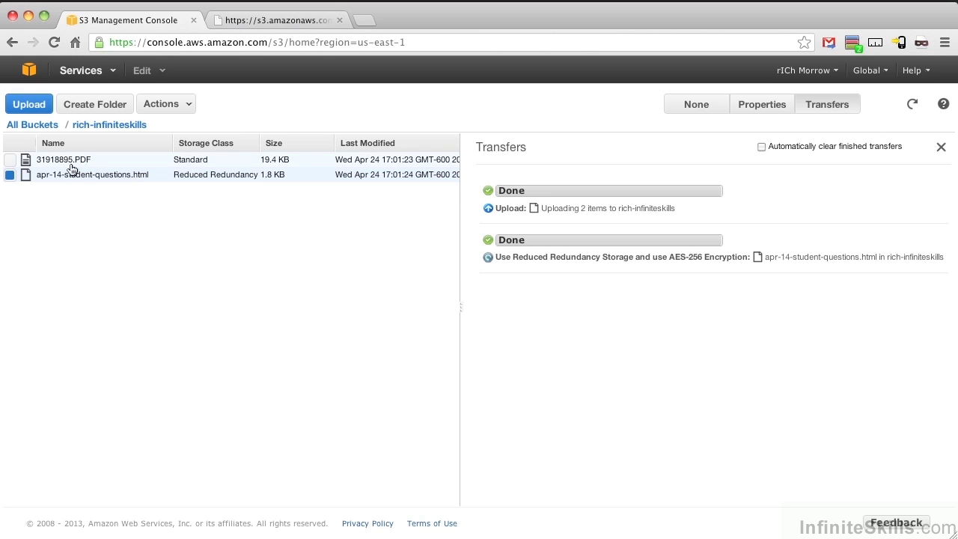
{"action": "left_click", "coordinate": [10, 160]}
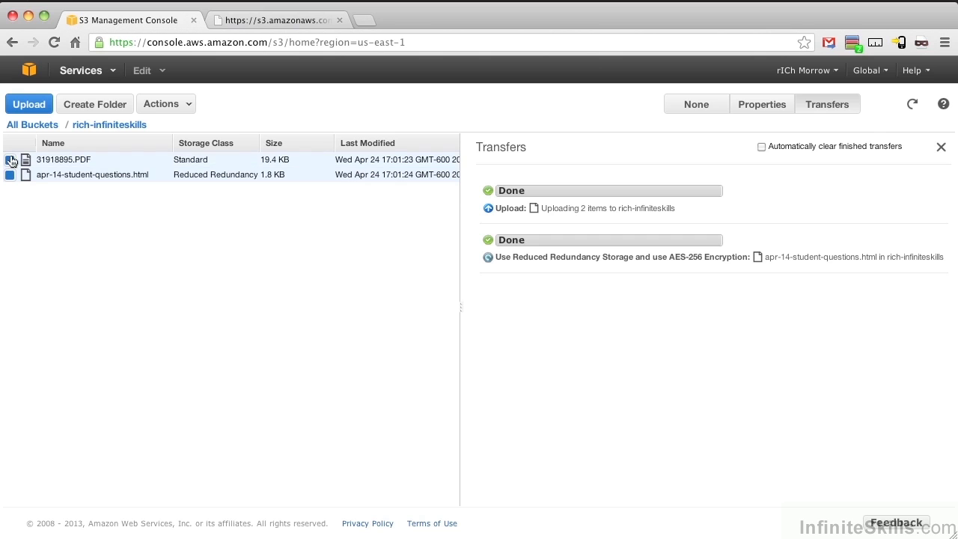
{"action": "left_click", "coordinate": [181, 106]}
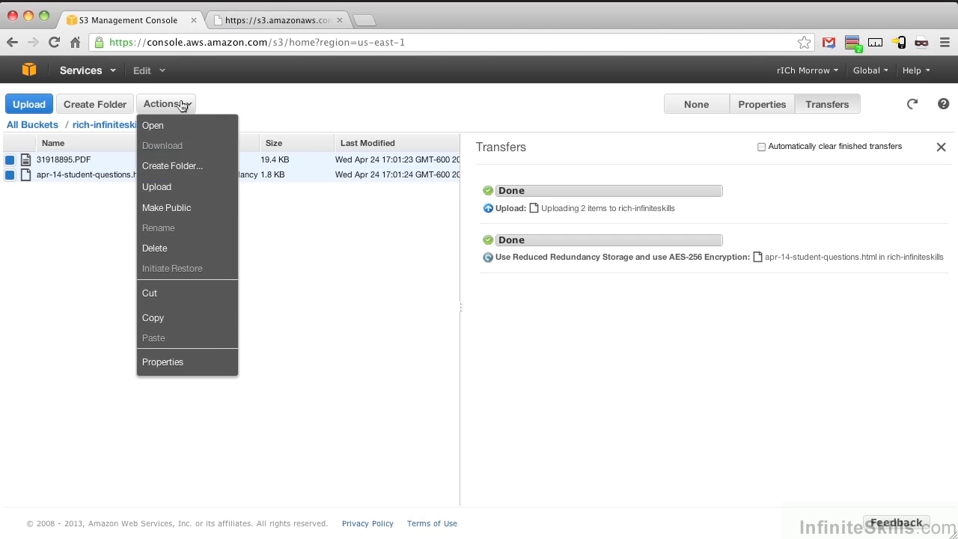
{"action": "left_click", "coordinate": [157, 259]}
{"action": "left_click", "coordinate": [597, 190]}
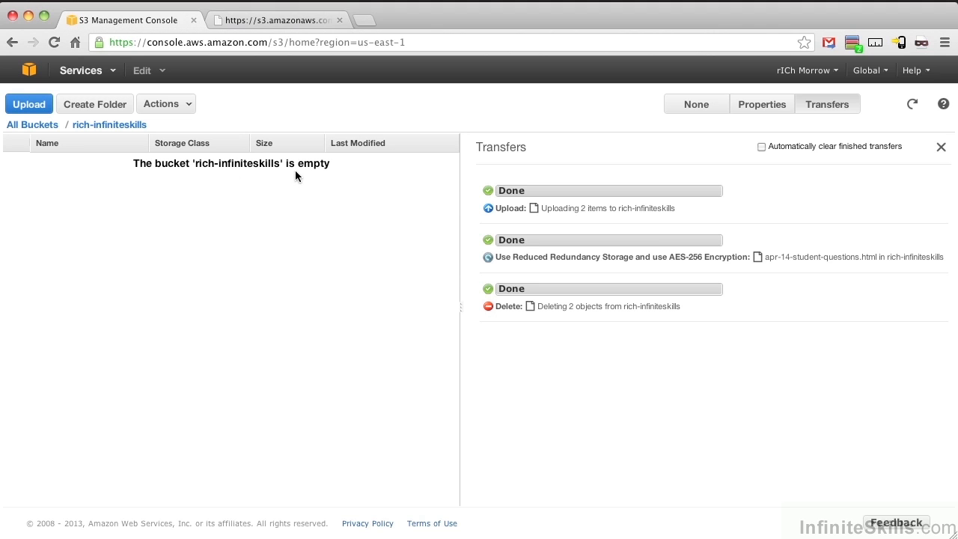
{"action": "left_click", "coordinate": [32, 128]}
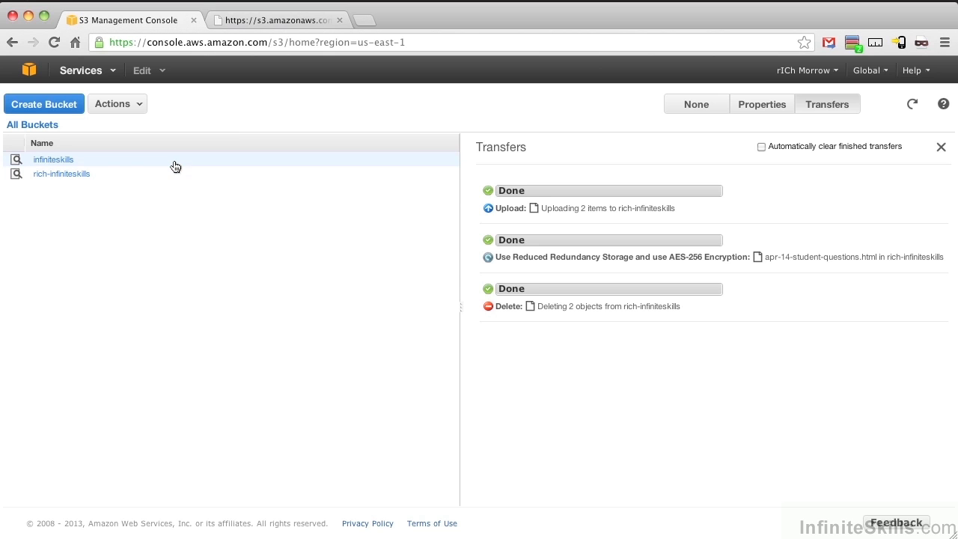
- Try to delete the infiniteskills bucket, confirm the deletion, and dismiss the resulting message
{"action": "right_click", "coordinate": [175, 166]}
{"action": "left_click", "coordinate": [193, 196]}
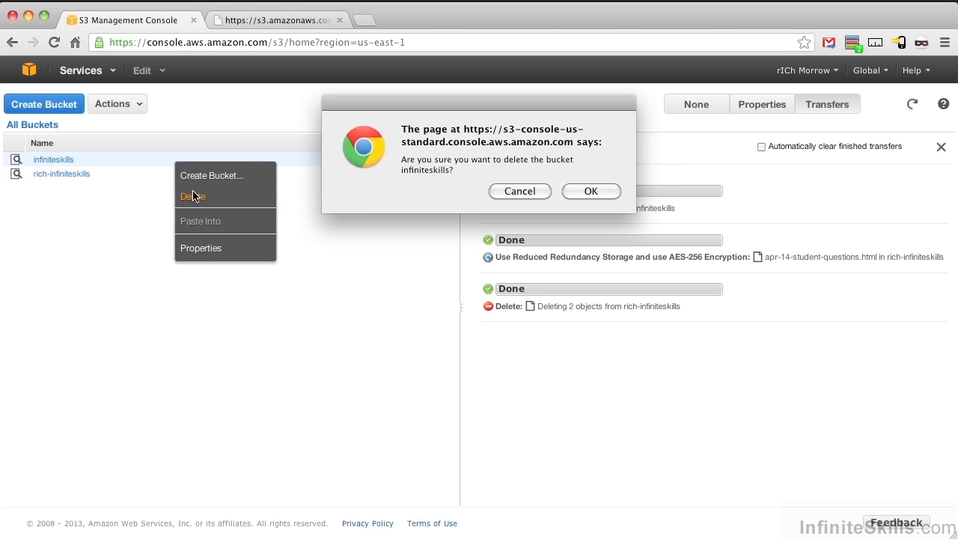
{"action": "left_click", "coordinate": [550, 188]}
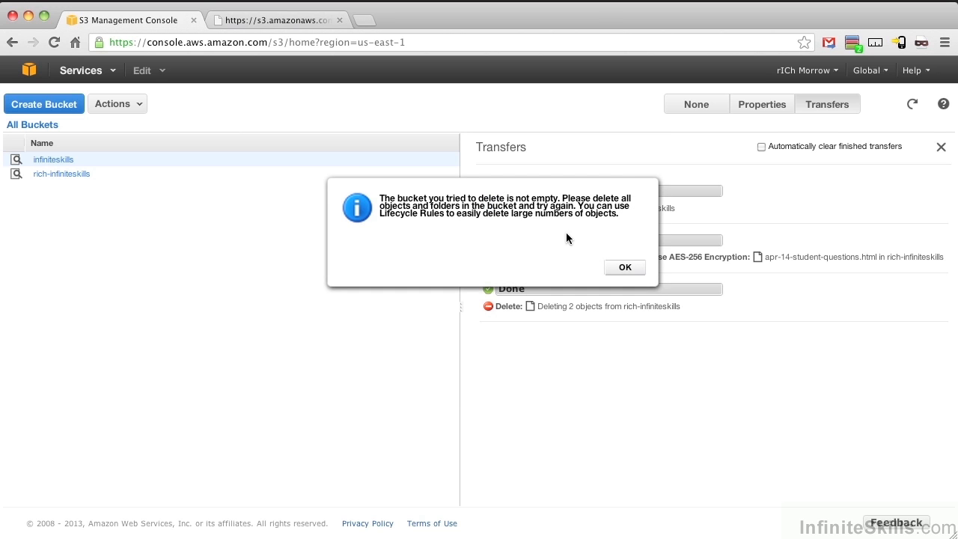
{"action": "left_click", "coordinate": [614, 262]}
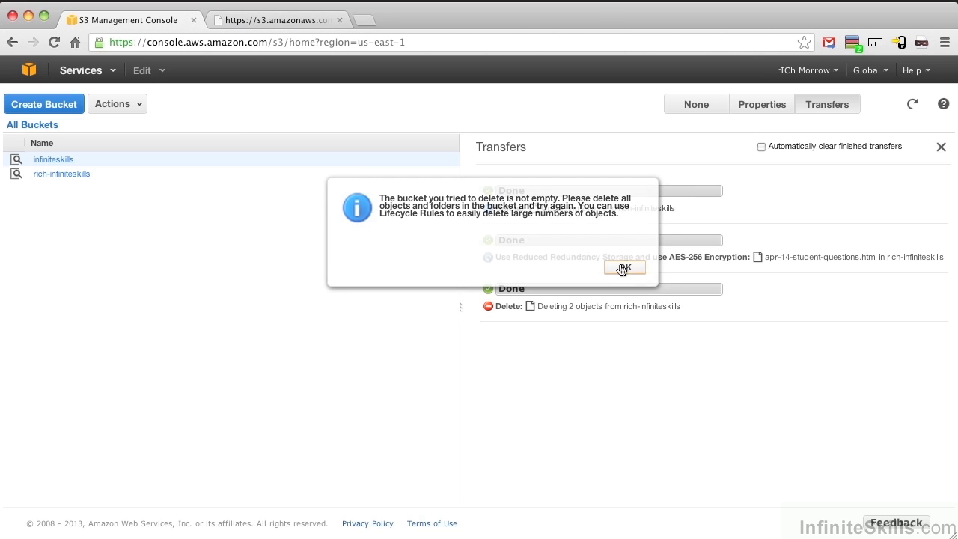
- Delete the emptied rich-infiniteskills bucket and confirm the deletion
{"action": "right_click", "coordinate": [134, 176]}
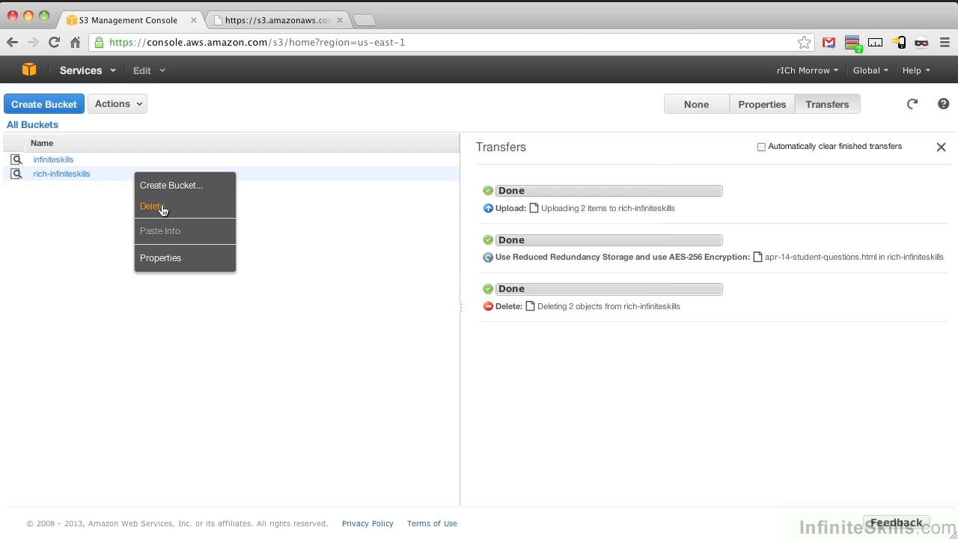
{"action": "left_click", "coordinate": [163, 208]}
{"action": "left_click", "coordinate": [586, 191]}
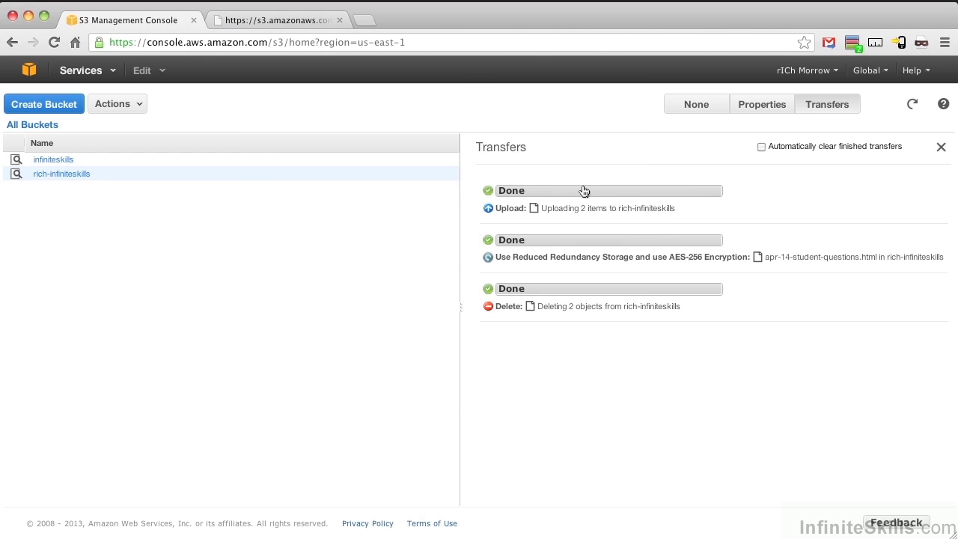